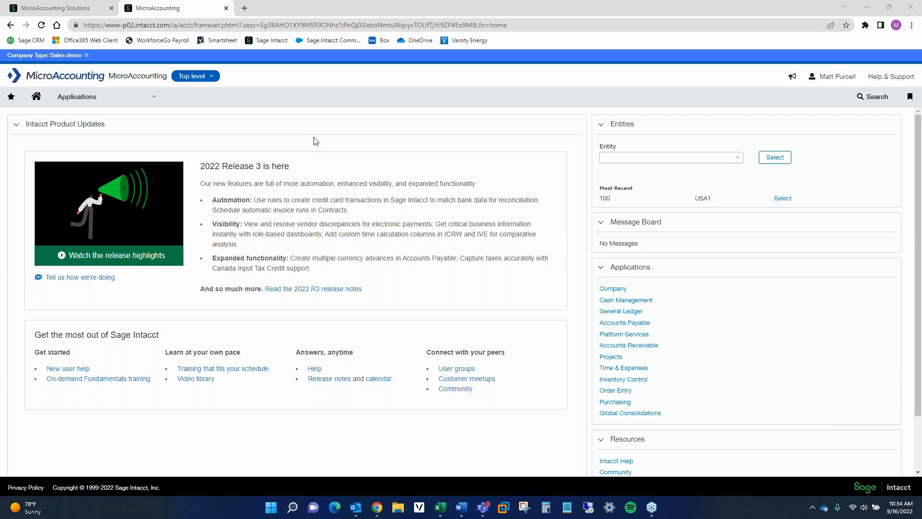
- Open MicroAccounting's paid bill "Test Bill for Reclassification" from the Accounts Payable bills and start reclassifying it
{"action": "left_click", "coordinate": [151, 99]}
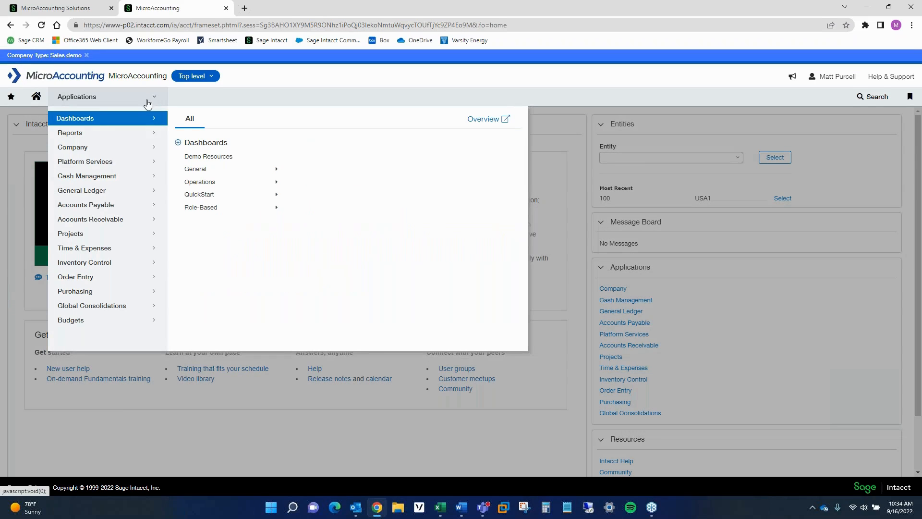
{"action": "left_click", "coordinate": [112, 208]}
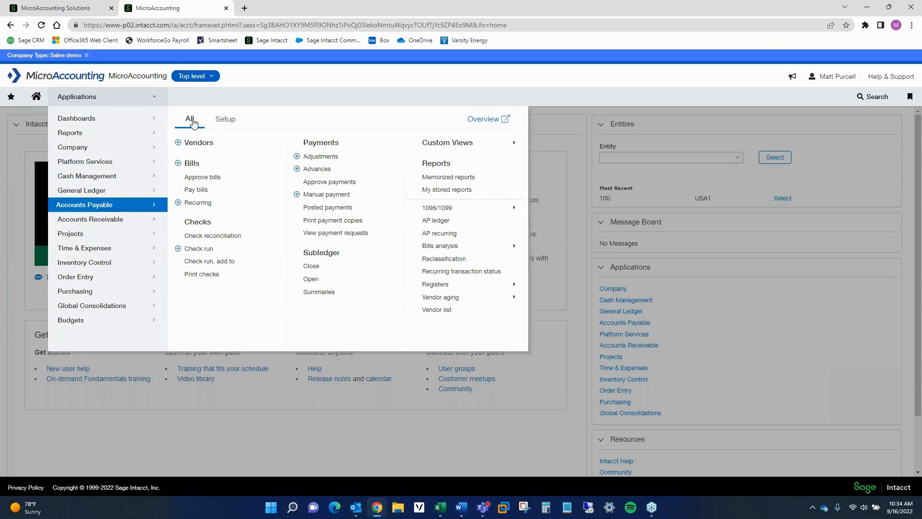
{"action": "left_click", "coordinate": [196, 164]}
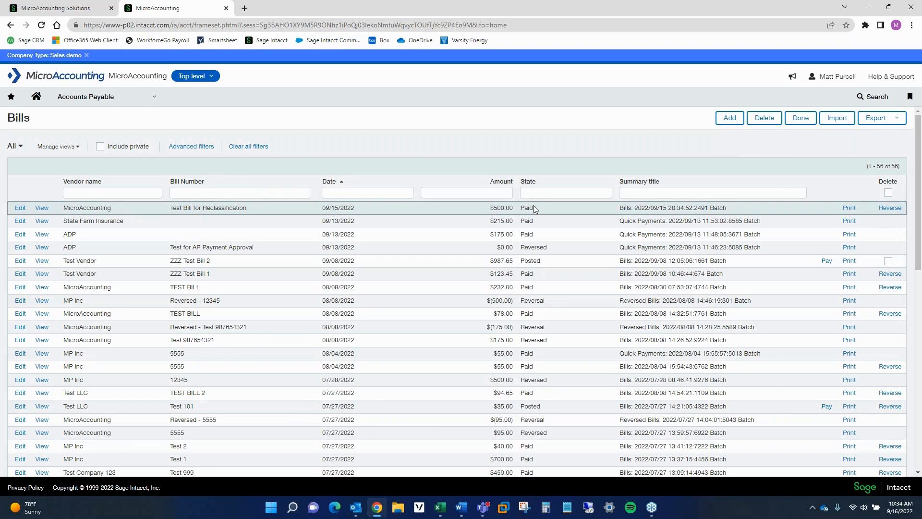
{"action": "left_click", "coordinate": [20, 210]}
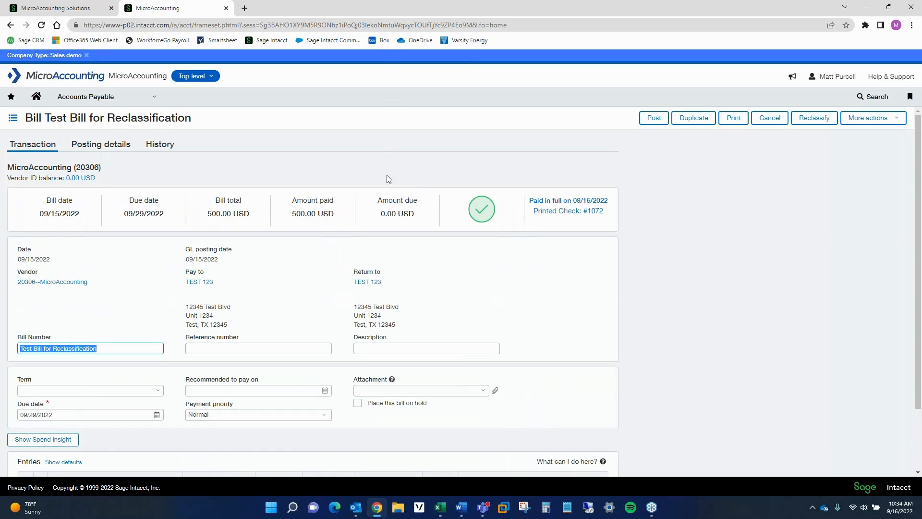
{"action": "left_click", "coordinate": [819, 123]}
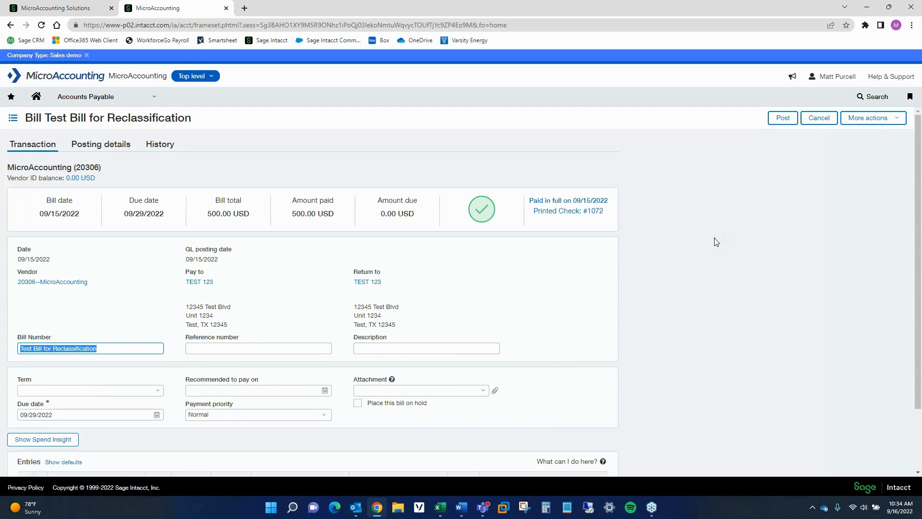
- Review the bill's details and the payment terms available for it, leaving the term blank
{"action": "scroll", "coordinate": [641, 250], "scroll_direction": "down", "scroll_amount": 1}
{"action": "scroll", "coordinate": [642, 250], "scroll_direction": "down", "scroll_amount": 1}
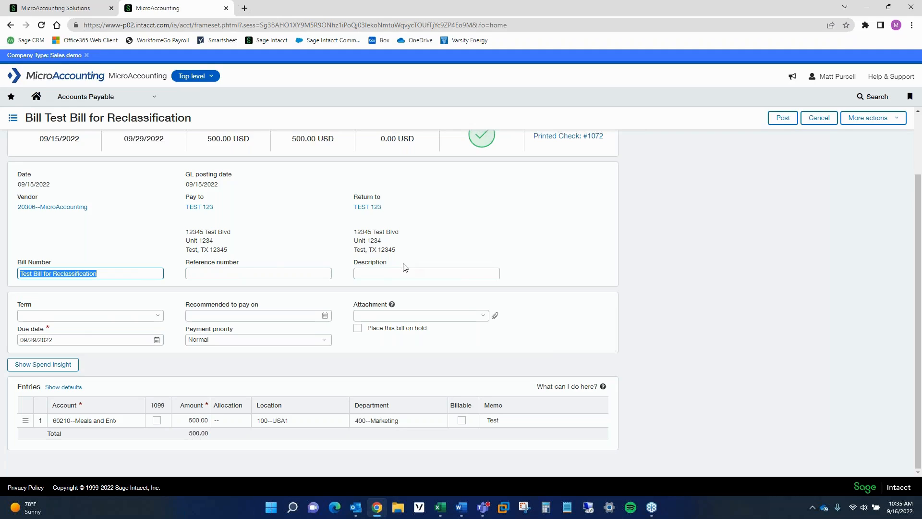
{"action": "left_click", "coordinate": [160, 315]}
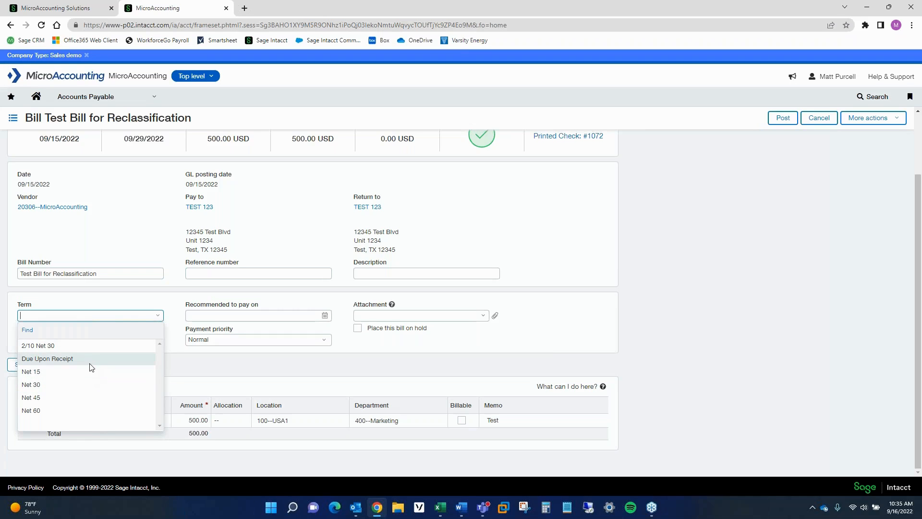
{"action": "left_click", "coordinate": [275, 361]}
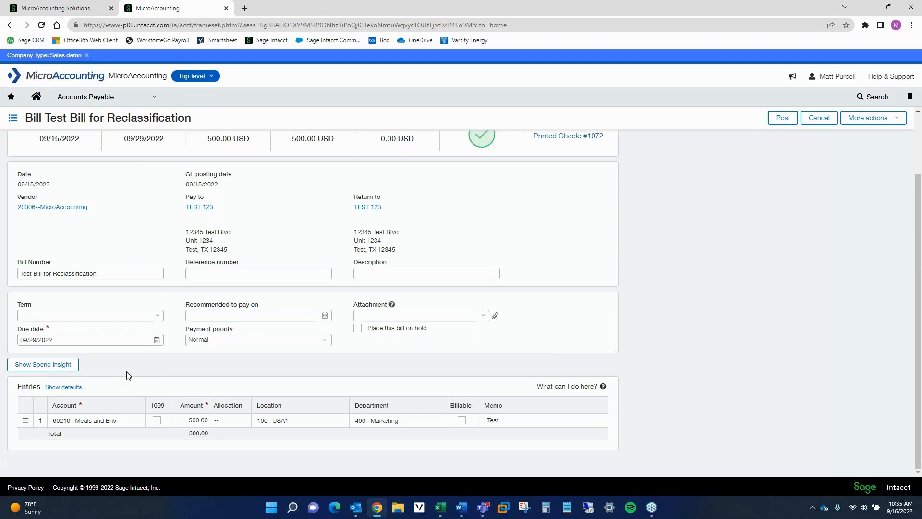
- Reclassify the bill's entry line to account 60200--Travel and department 100--Sales
{"action": "left_click", "coordinate": [133, 421]}
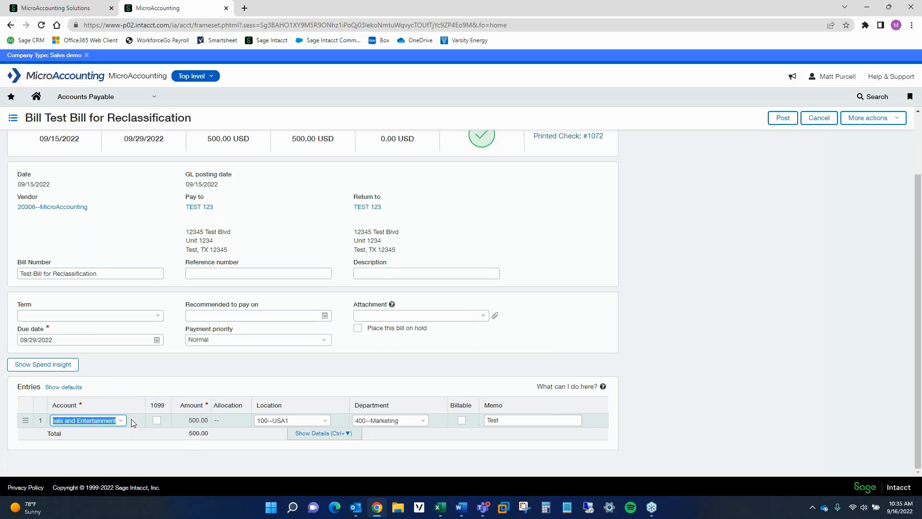
{"action": "left_click", "coordinate": [327, 434]}
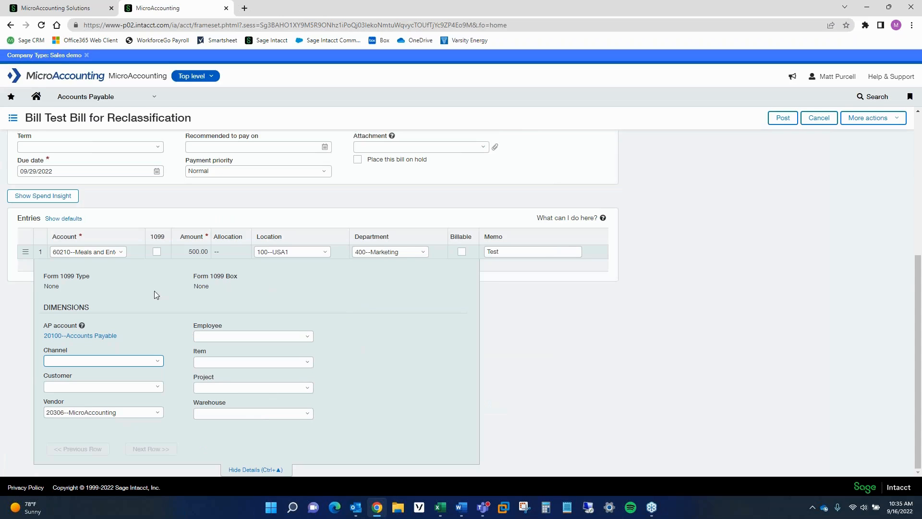
{"action": "left_click", "coordinate": [120, 253]}
{"action": "scroll", "coordinate": [124, 342], "scroll_direction": "down", "scroll_amount": 10}
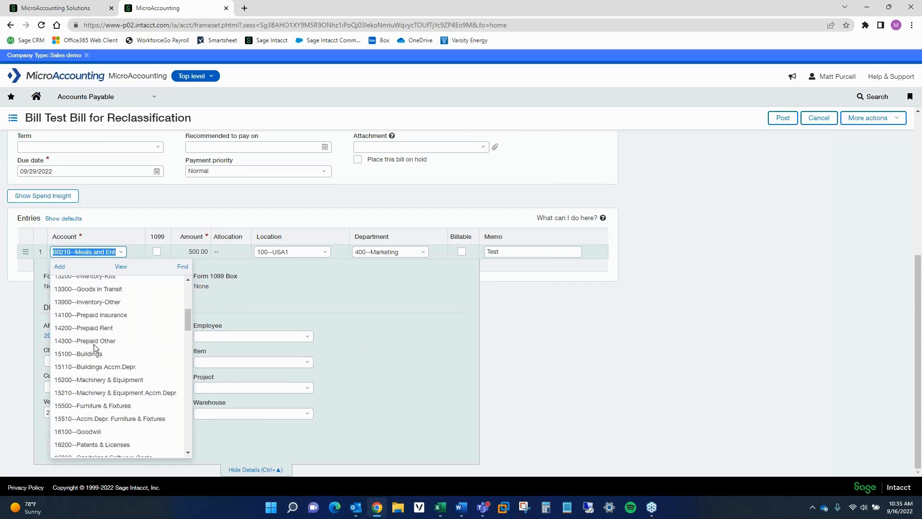
{"action": "scroll", "coordinate": [125, 342], "scroll_direction": "down", "scroll_amount": 8}
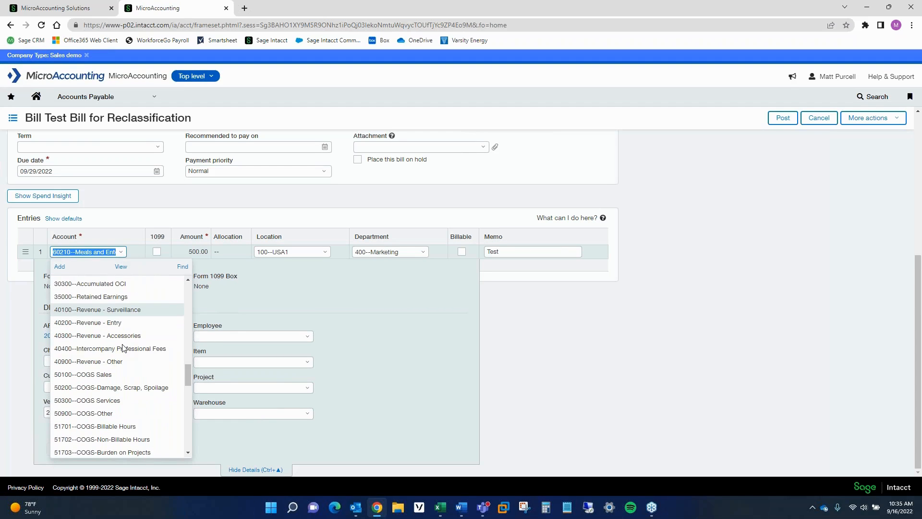
{"action": "scroll", "coordinate": [123, 350], "scroll_direction": "down", "scroll_amount": 2}
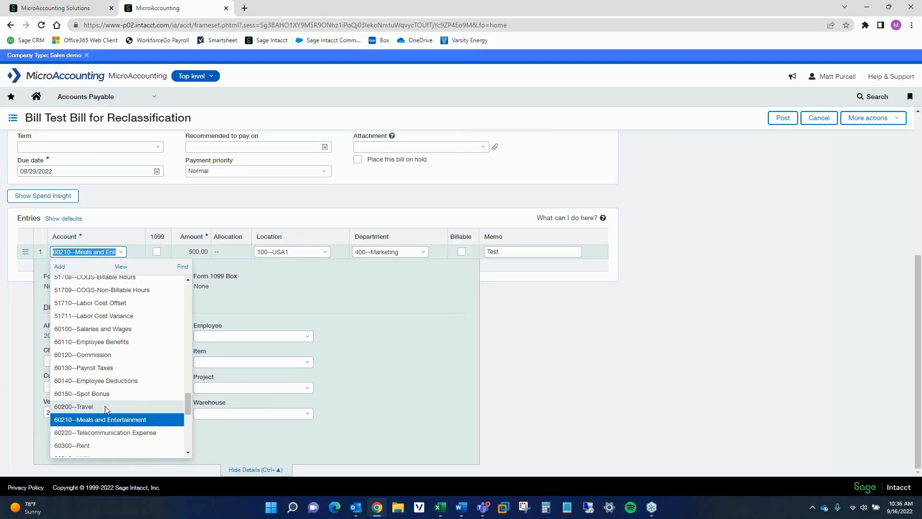
{"action": "left_click", "coordinate": [91, 407]}
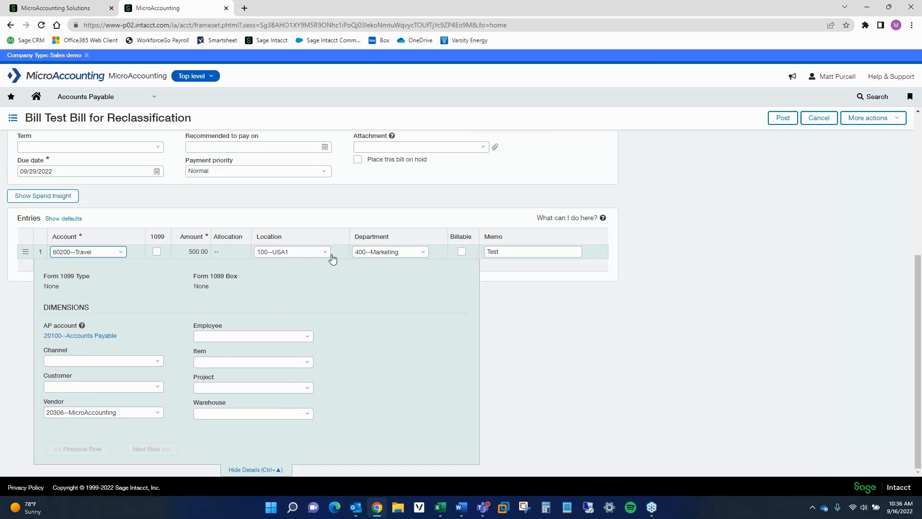
{"action": "left_click", "coordinate": [423, 252]}
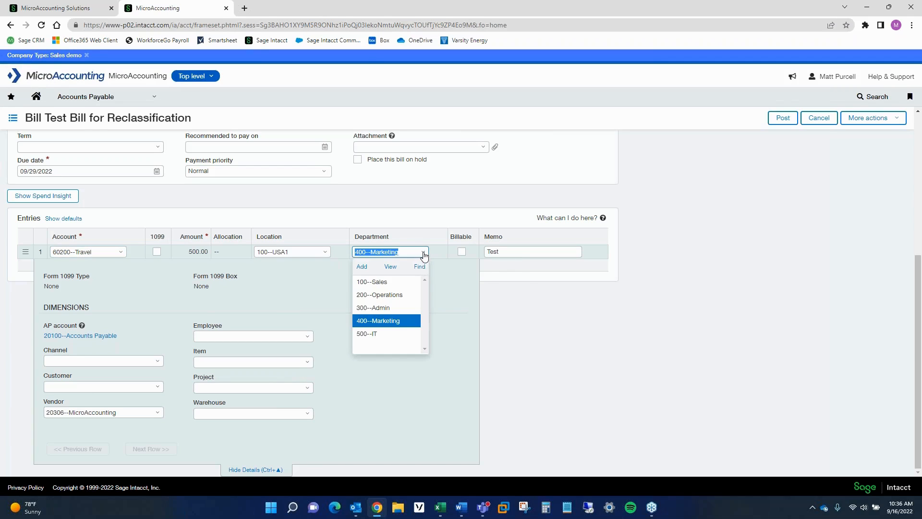
{"action": "left_click", "coordinate": [394, 283]}
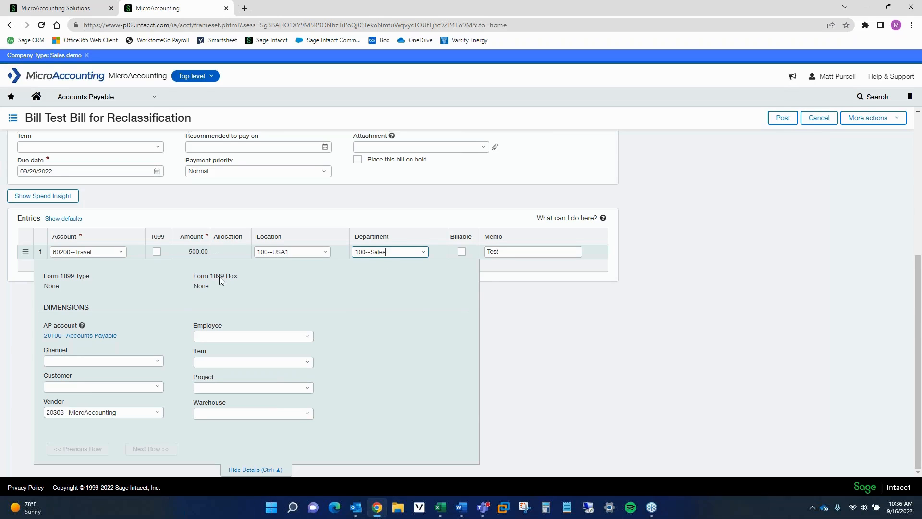
- Check the vendor options in the entry line's dimensions against the vendor in the bill header
{"action": "left_click", "coordinate": [158, 416]}
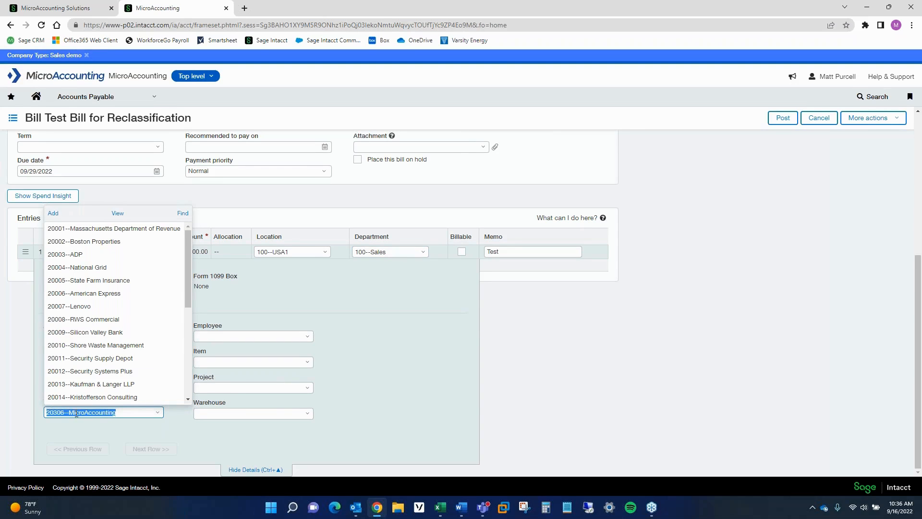
{"action": "scroll", "coordinate": [35, 206], "scroll_direction": "up", "scroll_amount": 4}
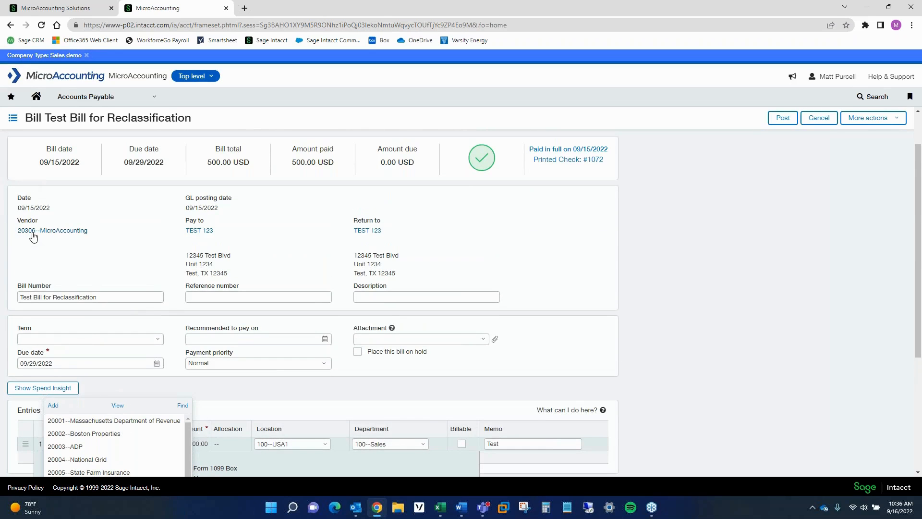
{"action": "scroll", "coordinate": [171, 269], "scroll_direction": "down", "scroll_amount": 3}
{"action": "scroll", "coordinate": [163, 312], "scroll_direction": "down", "scroll_amount": 1}
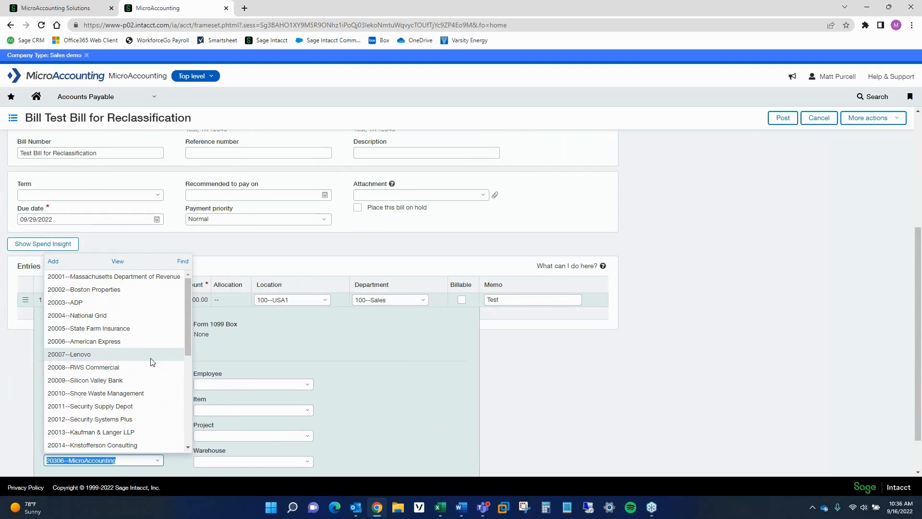
{"action": "scroll", "coordinate": [383, 375], "scroll_direction": "down", "scroll_amount": 1}
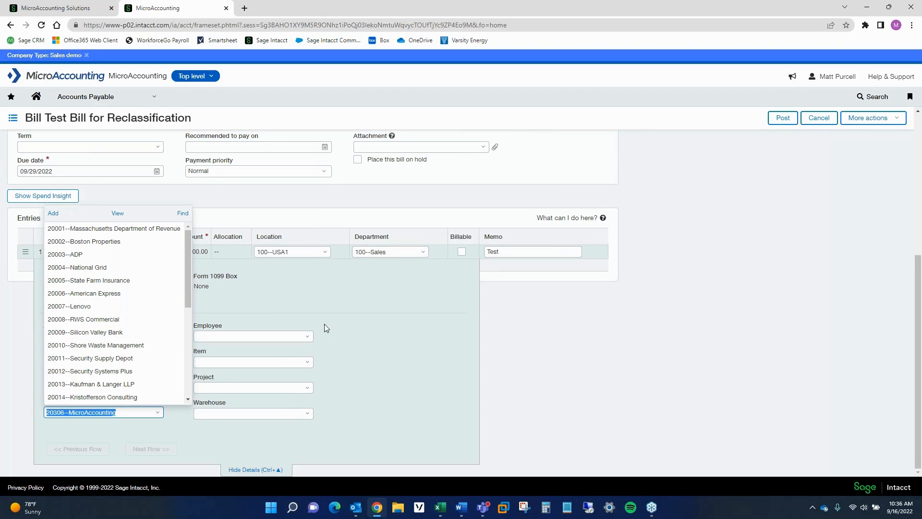
{"action": "left_click", "coordinate": [397, 316]}
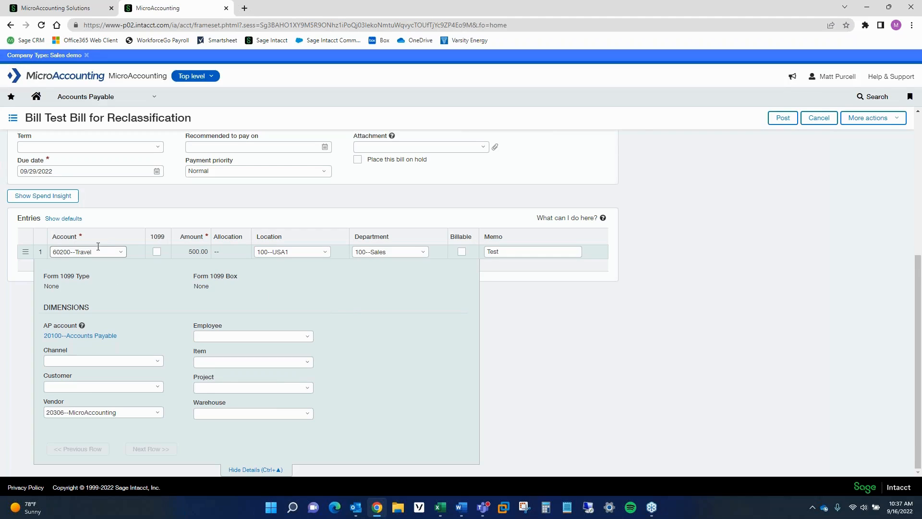
- Set the entry line's memo to "Airline tickets" and post the reclassified bill
{"action": "left_click", "coordinate": [513, 251]}
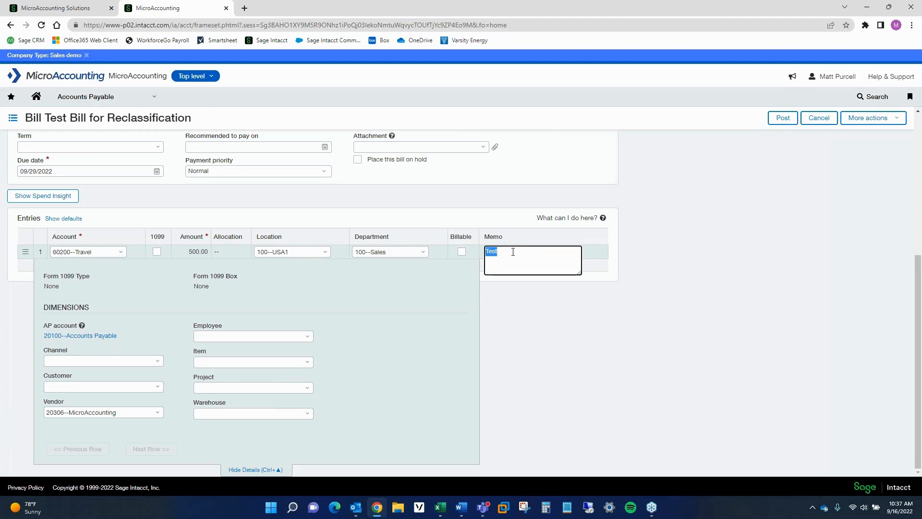
{"action": "type", "text": "Airline tickets"}
{"action": "left_click", "coordinate": [624, 263]}
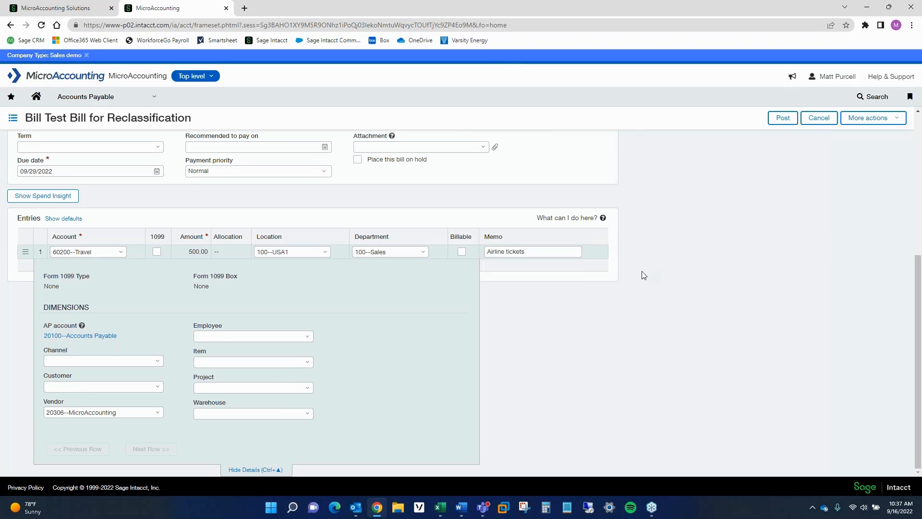
{"action": "left_click", "coordinate": [273, 471]}
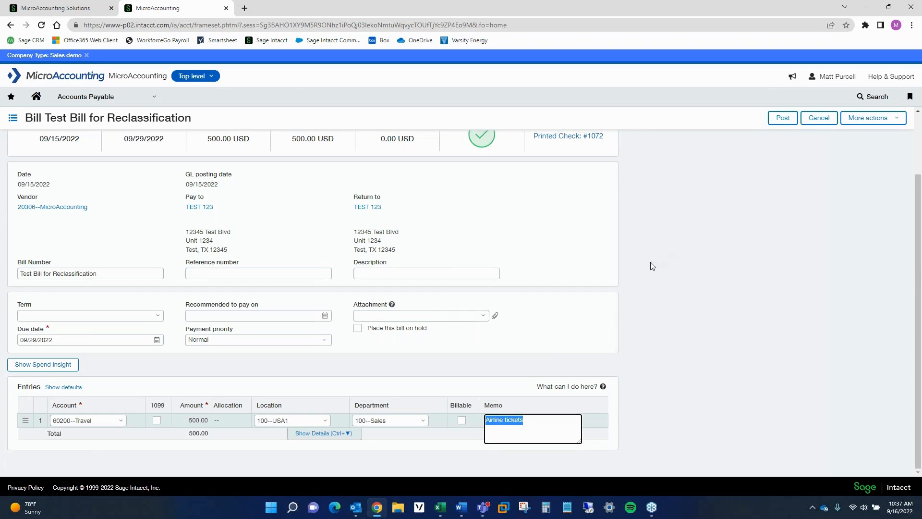
{"action": "left_click", "coordinate": [784, 120]}
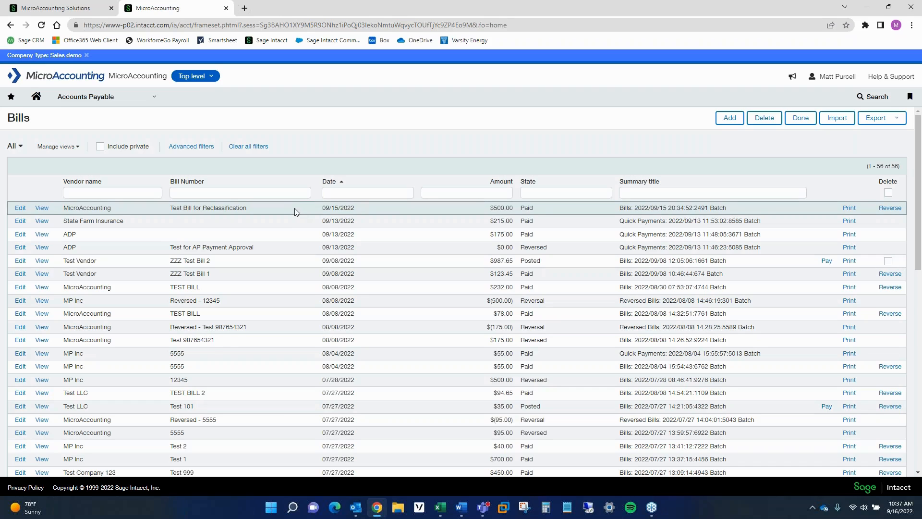
- Reopen "Test Bill for Reclassification" for another reclassification, mark its entry line as 1099, and post it
{"action": "left_click", "coordinate": [19, 210]}
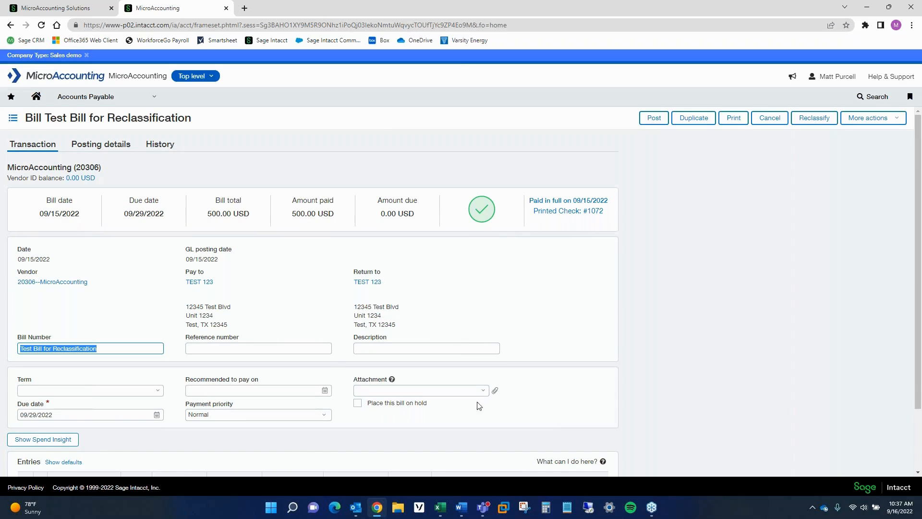
{"action": "scroll", "coordinate": [528, 384], "scroll_direction": "down", "scroll_amount": 1}
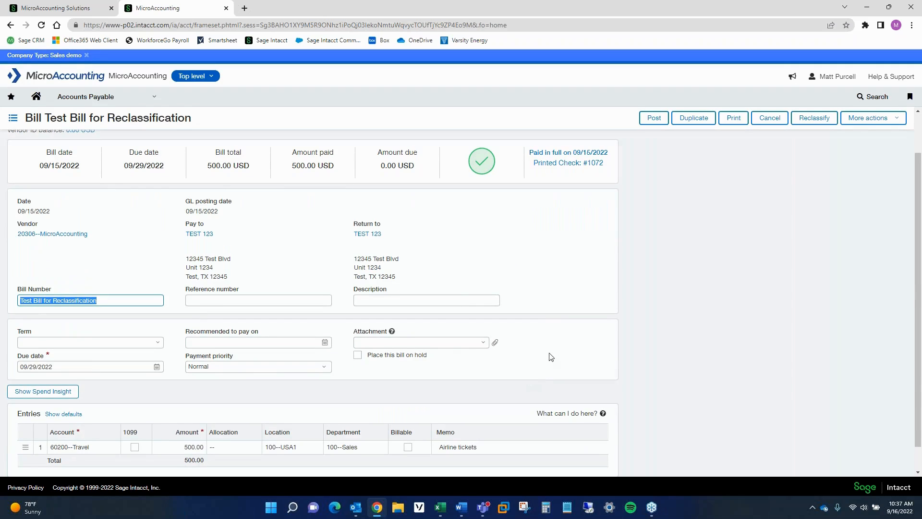
{"action": "left_click", "coordinate": [813, 117]}
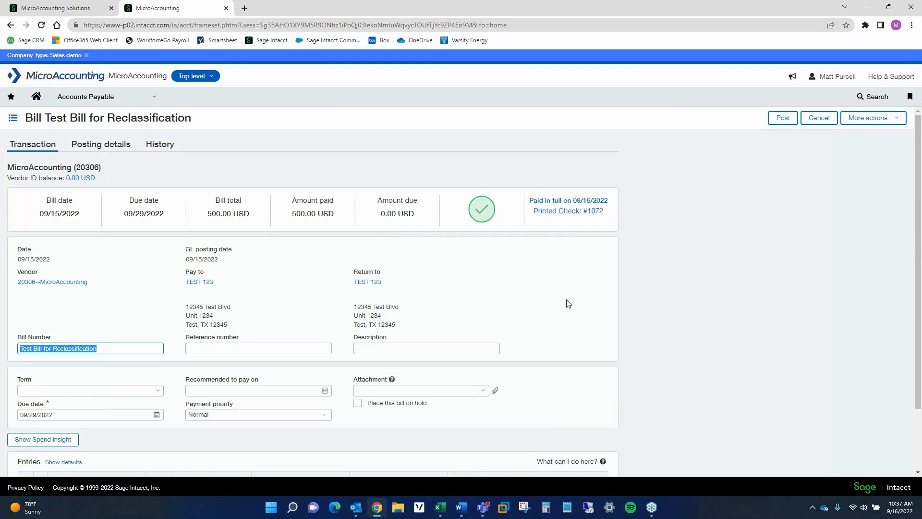
{"action": "scroll", "coordinate": [568, 304], "scroll_direction": "down", "scroll_amount": 2}
{"action": "left_click", "coordinate": [96, 419]}
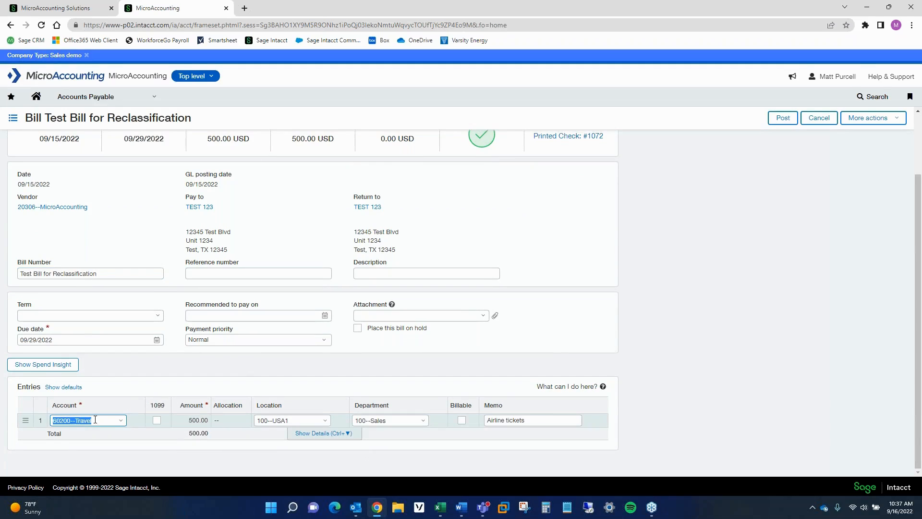
{"action": "left_click", "coordinate": [157, 420]}
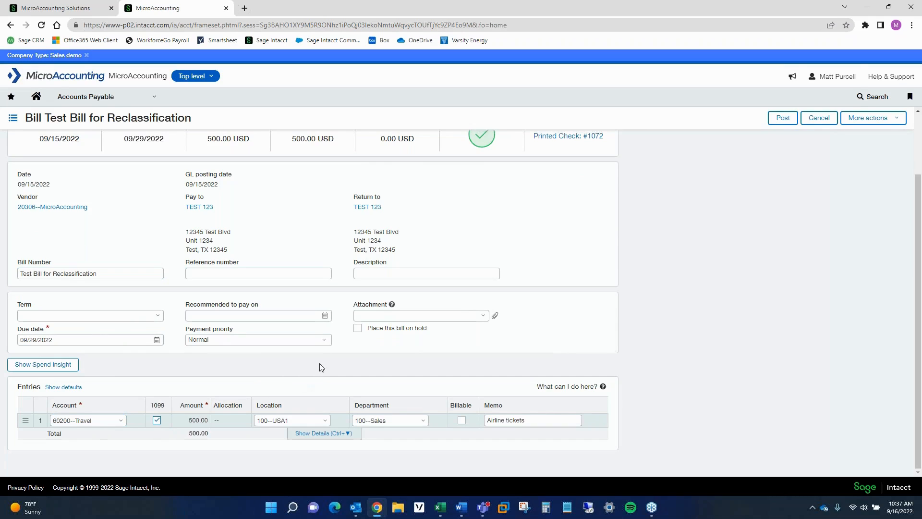
{"action": "left_click", "coordinate": [783, 119]}
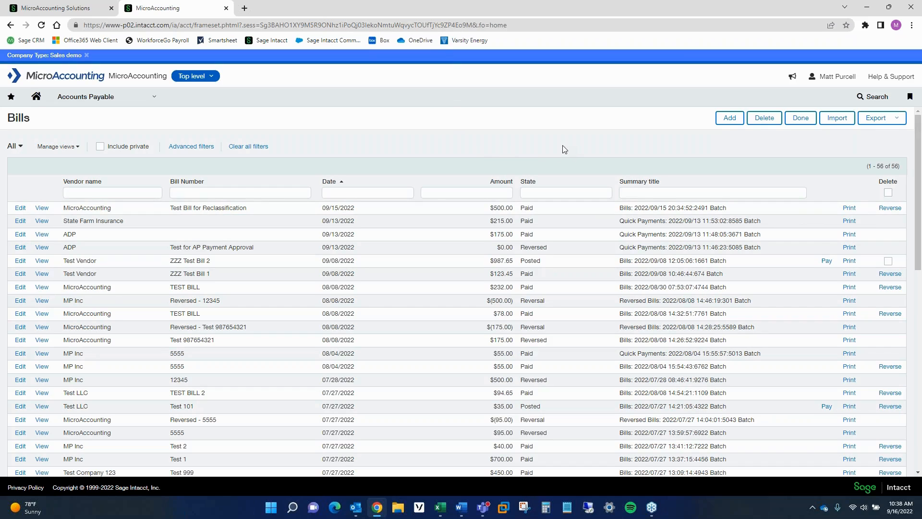
- Open EZ Security's invoice dated 09/16/2022 for editing from the Accounts Receivable invoices
{"action": "scroll", "coordinate": [563, 151], "scroll_direction": "down", "scroll_amount": 3}
{"action": "scroll", "coordinate": [563, 151], "scroll_direction": "up", "scroll_amount": 4}
{"action": "left_click", "coordinate": [154, 99]}
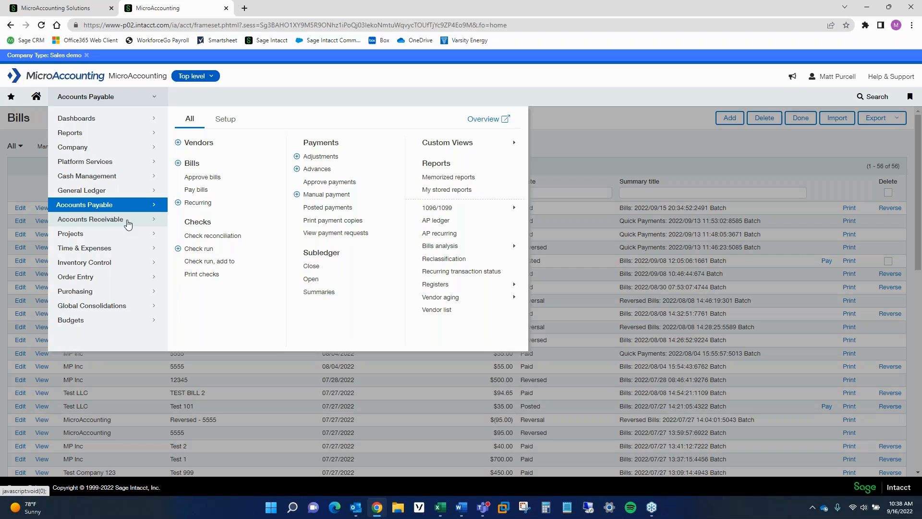
{"action": "mouse_move", "coordinate": [128, 225]}
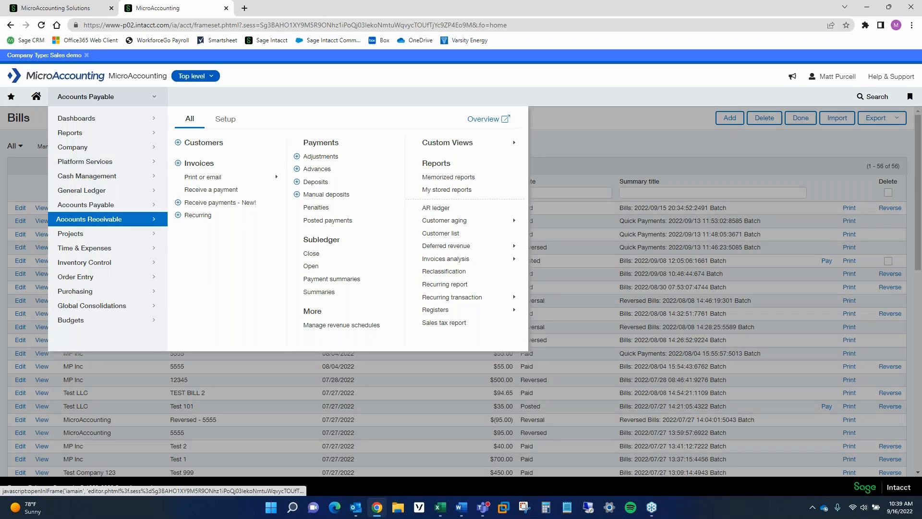
{"action": "left_click", "coordinate": [205, 166]}
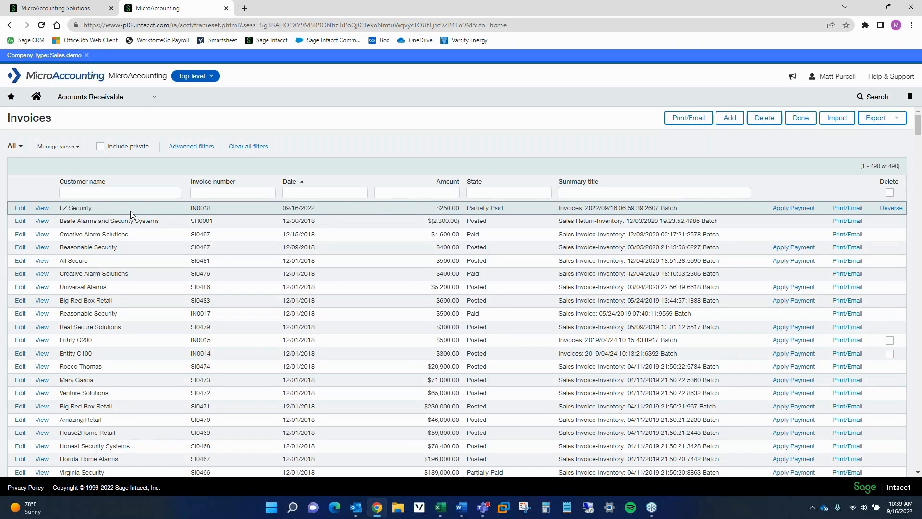
{"action": "left_click", "coordinate": [20, 209]}
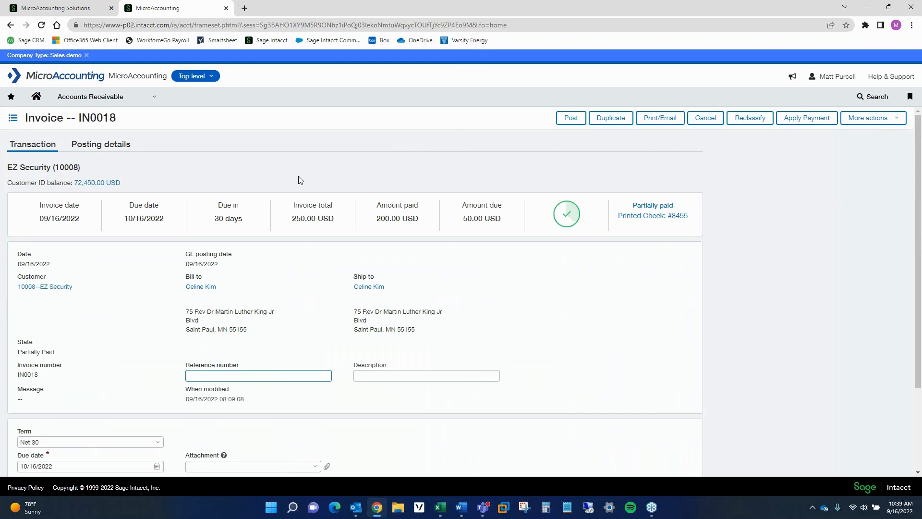
- Start reclassifying EZ Security's partially paid invoice and expand the dimension details of its entry line
{"action": "left_click", "coordinate": [750, 118]}
{"action": "scroll", "coordinate": [517, 229], "scroll_direction": "down", "scroll_amount": 1}
{"action": "scroll", "coordinate": [517, 229], "scroll_direction": "down", "scroll_amount": 1}
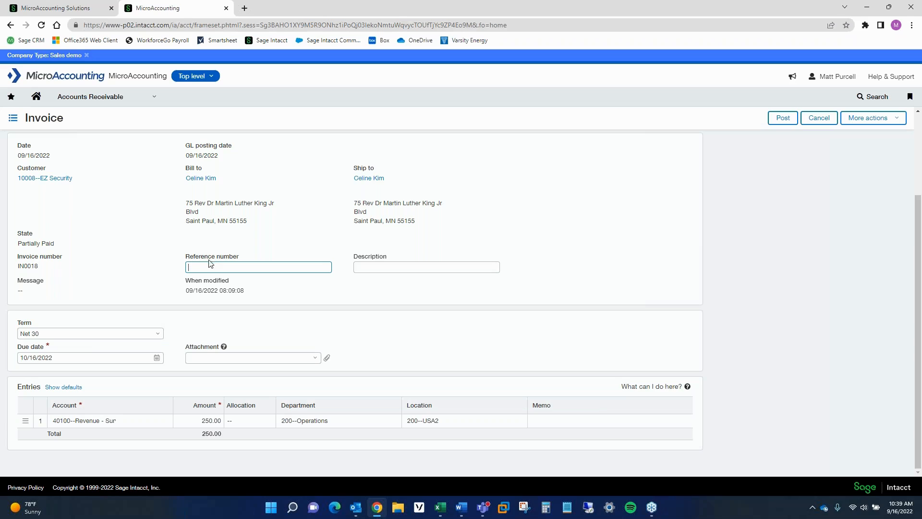
{"action": "left_click", "coordinate": [383, 268]}
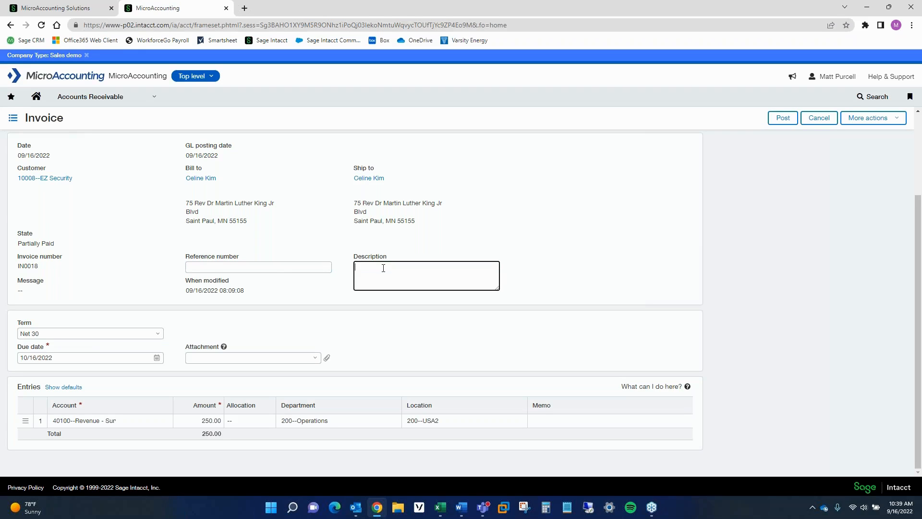
{"action": "left_click", "coordinate": [300, 323]}
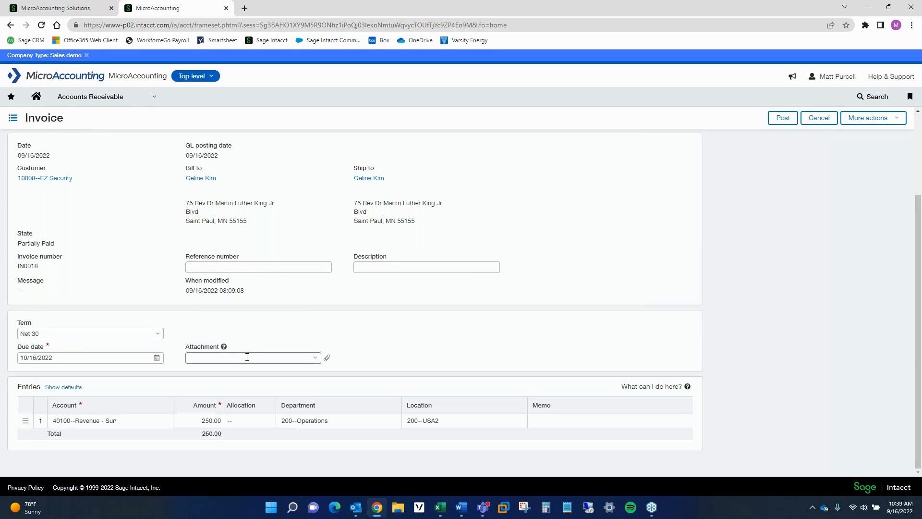
{"action": "left_click", "coordinate": [132, 421]}
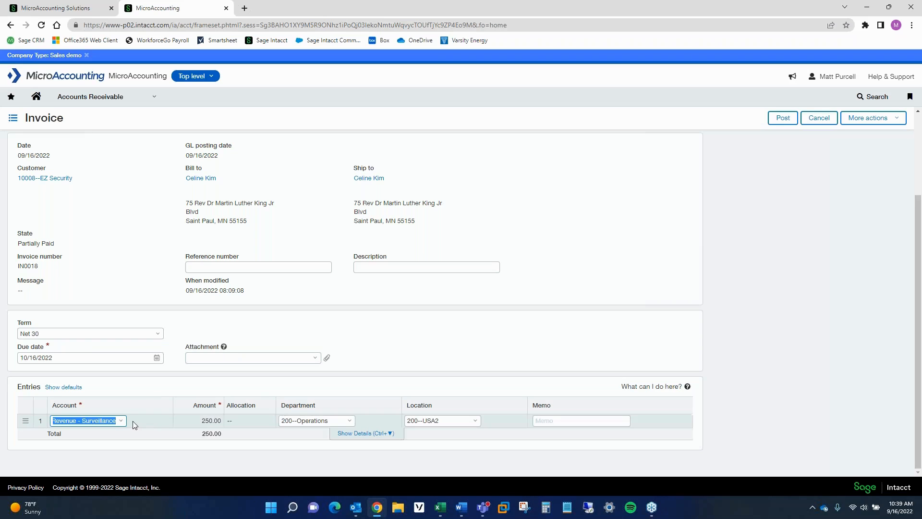
{"action": "left_click", "coordinate": [366, 433]}
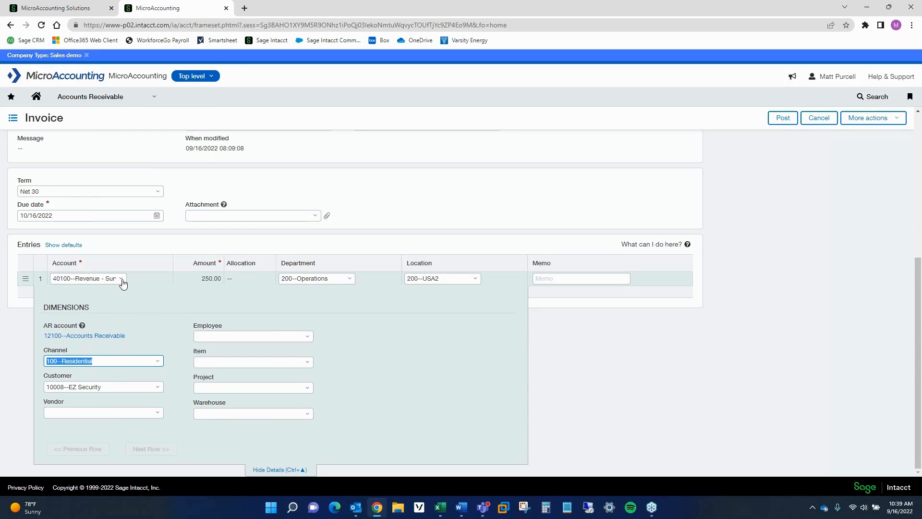
- Set the entry line's account to 40900--Revenue - Other
{"action": "left_click", "coordinate": [122, 283]}
{"action": "scroll", "coordinate": [143, 389], "scroll_direction": "down", "scroll_amount": 5}
{"action": "scroll", "coordinate": [143, 389], "scroll_direction": "down", "scroll_amount": 4}
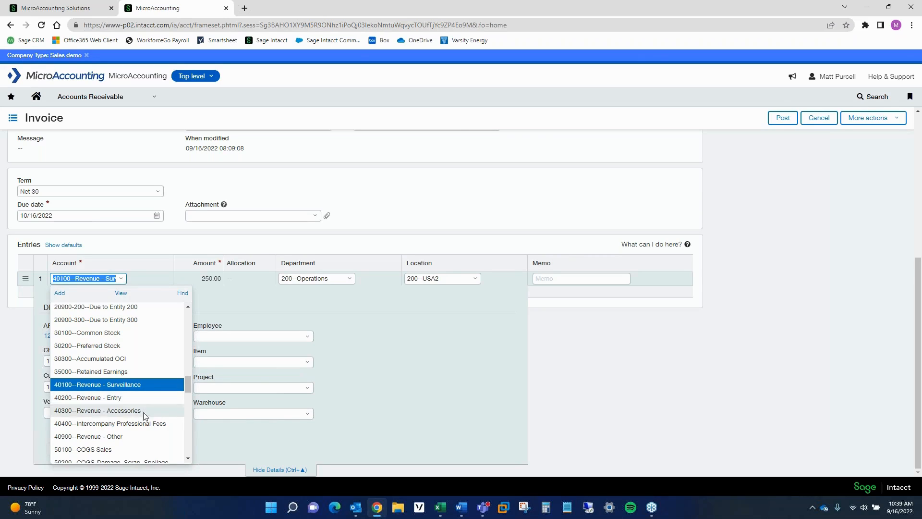
{"action": "left_click", "coordinate": [138, 437]}
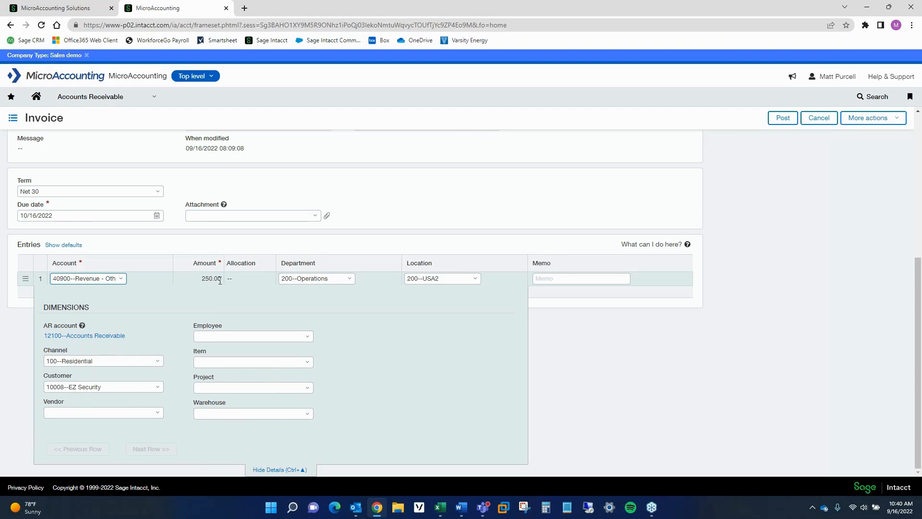
- Set the entry line's department to 100--Sales and its location to 110--New York
{"action": "left_click", "coordinate": [349, 279]}
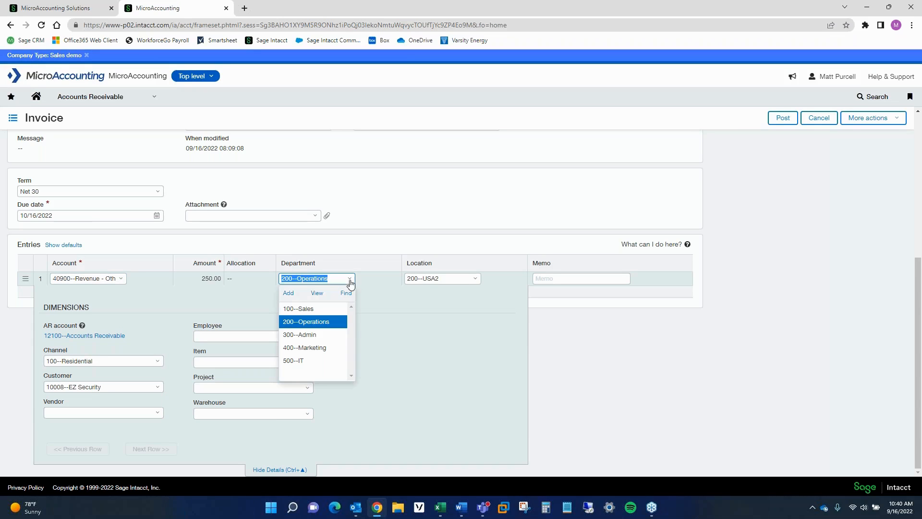
{"action": "left_click", "coordinate": [313, 308]}
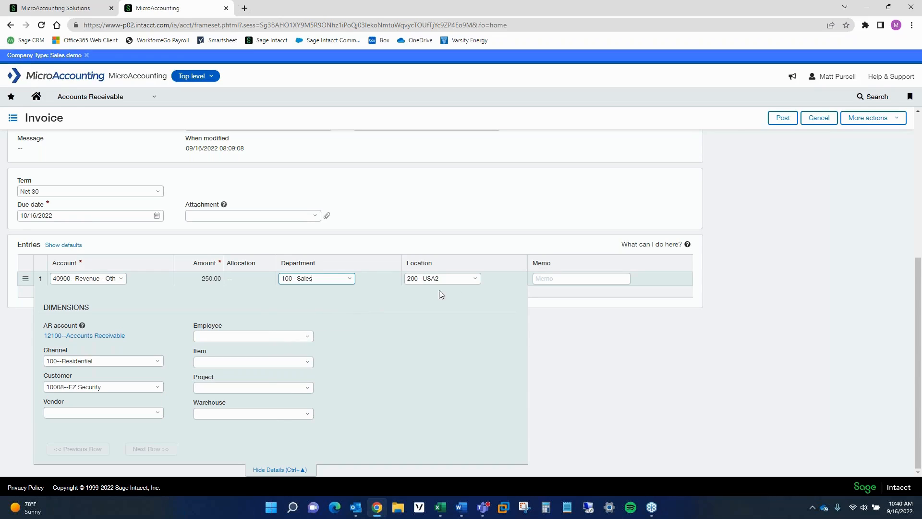
{"action": "left_click", "coordinate": [475, 278]}
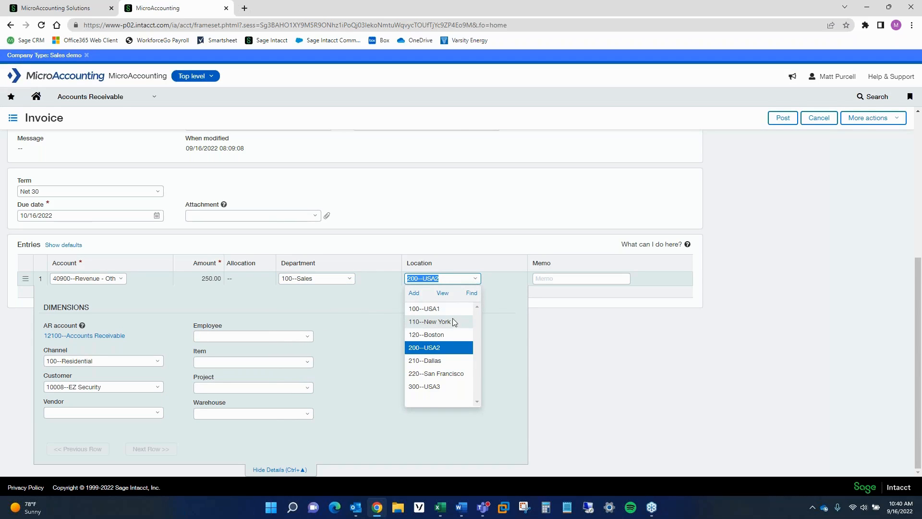
{"action": "left_click", "coordinate": [439, 321]}
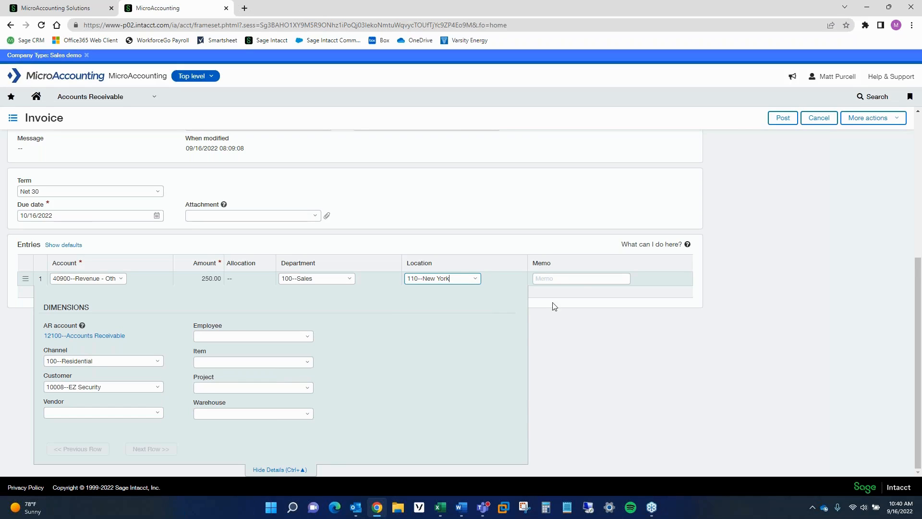
- Enter "Sales Invoice" as the entry line's memo
{"action": "left_click", "coordinate": [566, 278]}
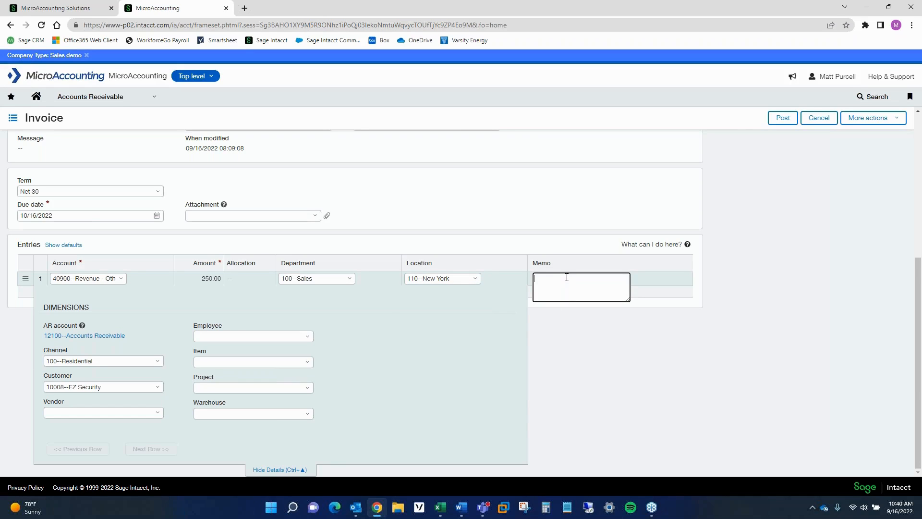
{"action": "type", "text": "Sales Invoice"}
{"action": "key", "text": "Tab"}
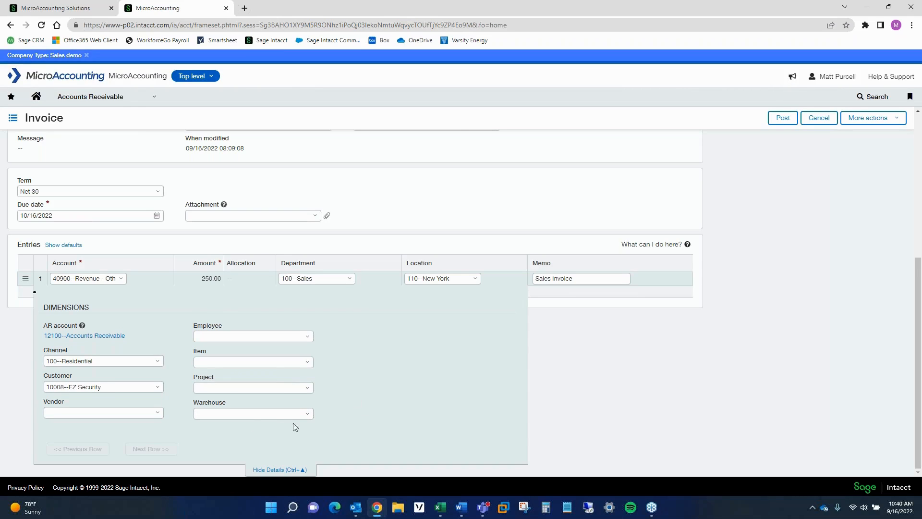
- Set the entry line's channel to 300--Retail and check its customer options against the customer in the invoice header
{"action": "left_click", "coordinate": [155, 361]}
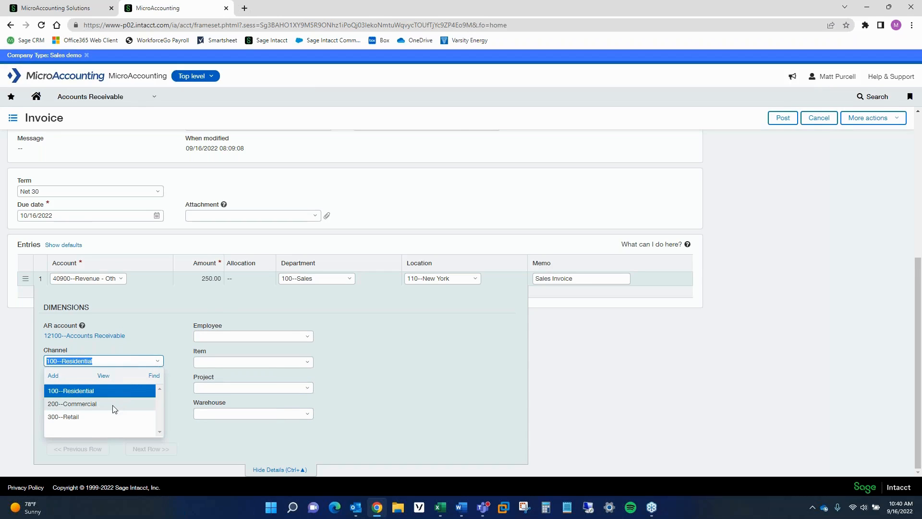
{"action": "left_click", "coordinate": [91, 417]}
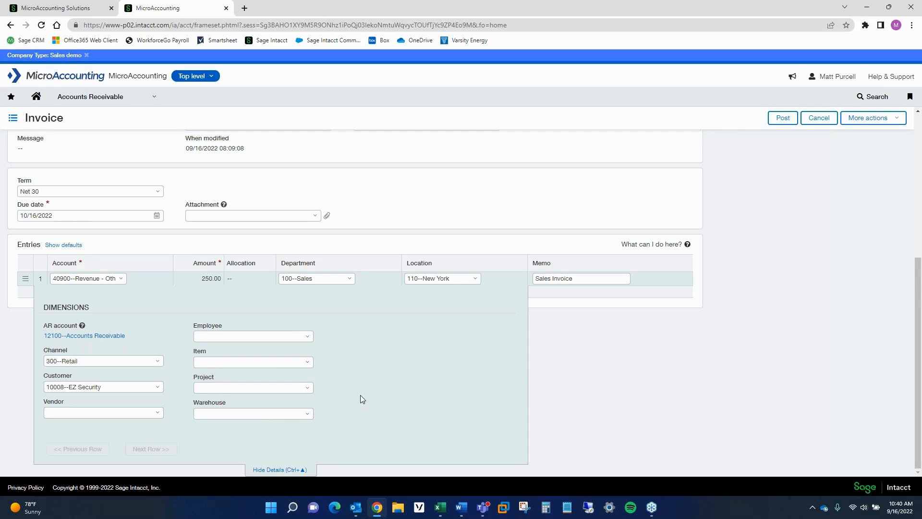
{"action": "left_click", "coordinate": [158, 387]}
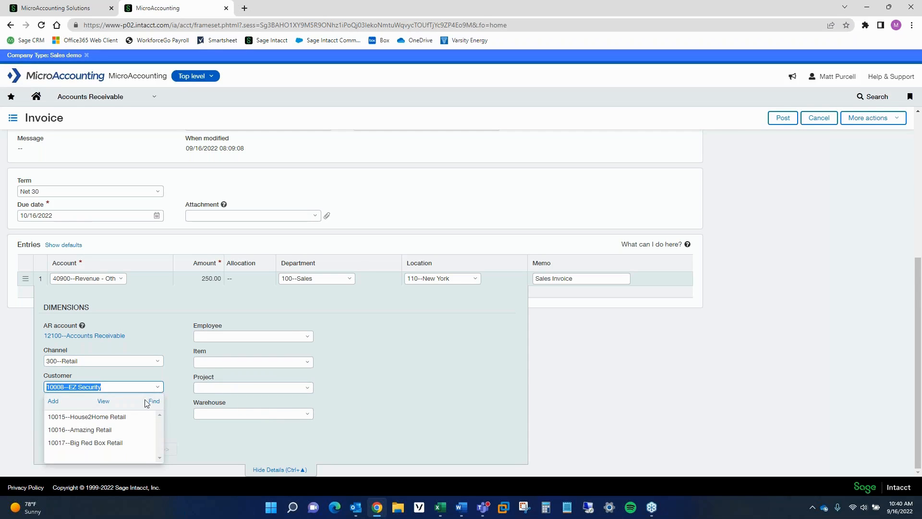
{"action": "left_click", "coordinate": [379, 390]}
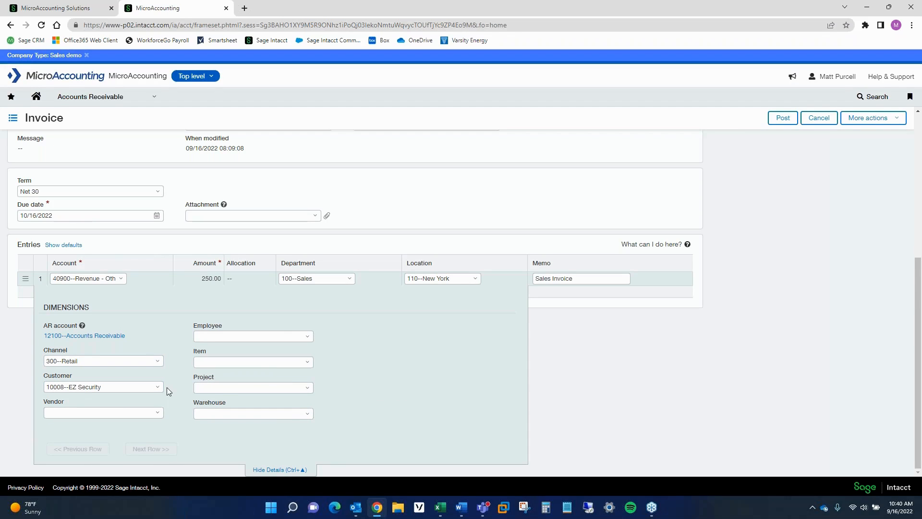
{"action": "scroll", "coordinate": [173, 387], "scroll_direction": "up", "scroll_amount": 3}
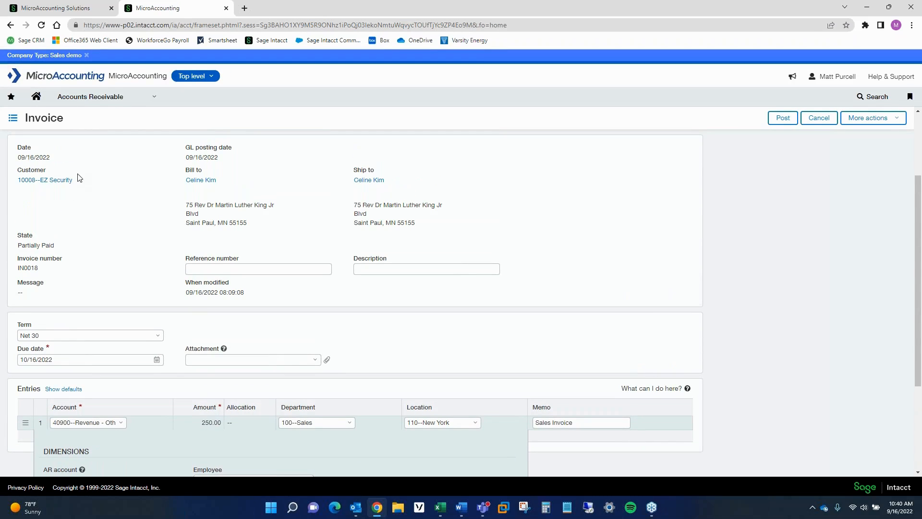
{"action": "scroll", "coordinate": [125, 244], "scroll_direction": "down", "scroll_amount": 1}
{"action": "scroll", "coordinate": [151, 265], "scroll_direction": "down", "scroll_amount": 3}
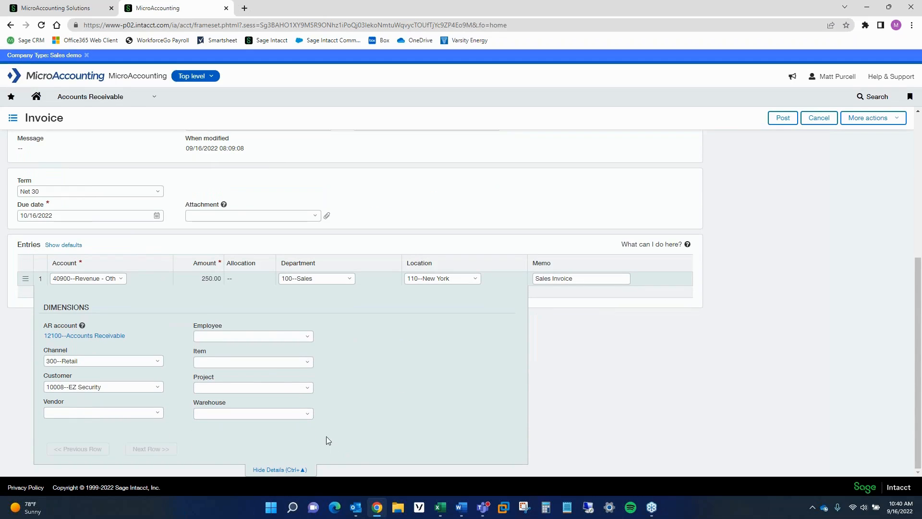
- Collapse the entry line's details and try to post the reclassified invoice with the Retail channel
{"action": "left_click", "coordinate": [298, 469]}
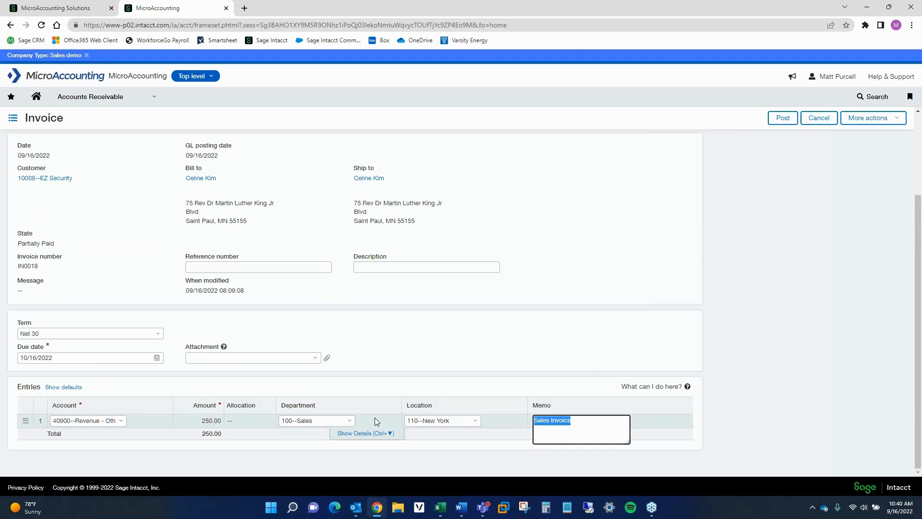
{"action": "left_click", "coordinate": [783, 121]}
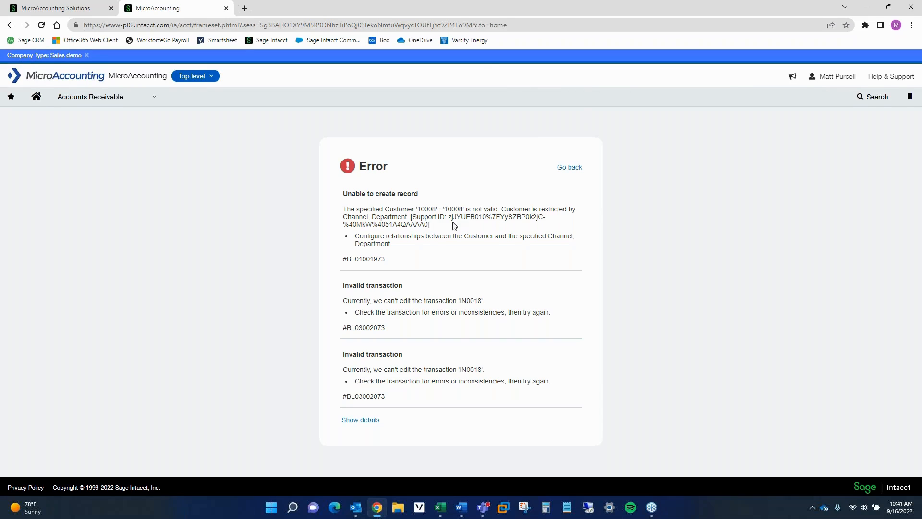
{"action": "left_click", "coordinate": [570, 167]}
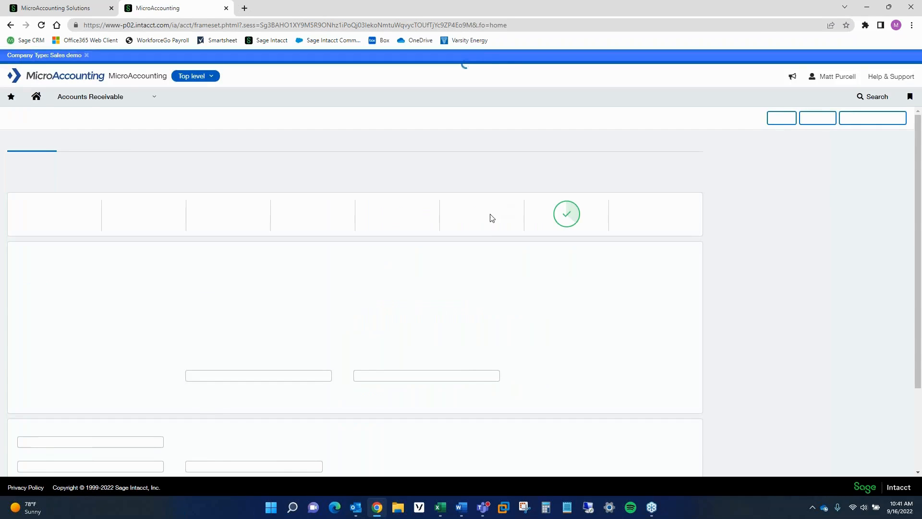
- Set the entry line's channel to 100--Residential in its dimensions and post the reclassified invoice
{"action": "scroll", "coordinate": [257, 307], "scroll_direction": "down", "scroll_amount": 3}
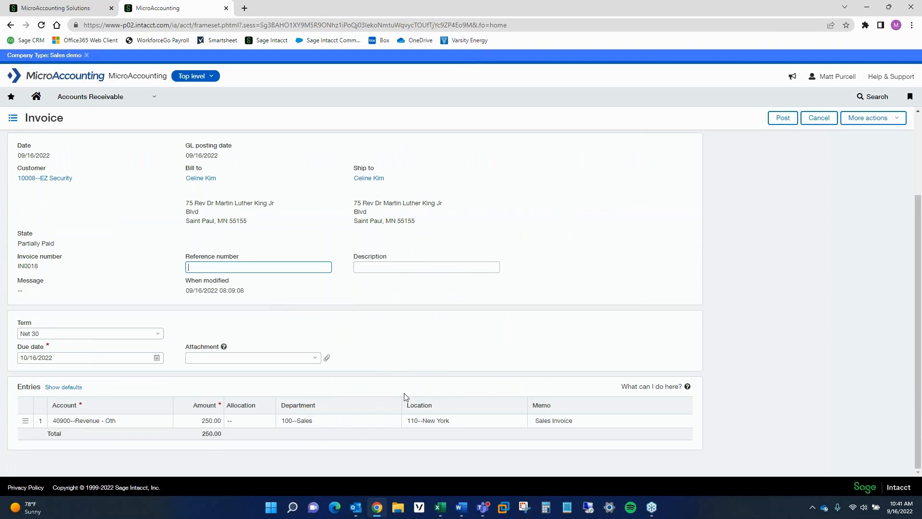
{"action": "left_click", "coordinate": [310, 422]}
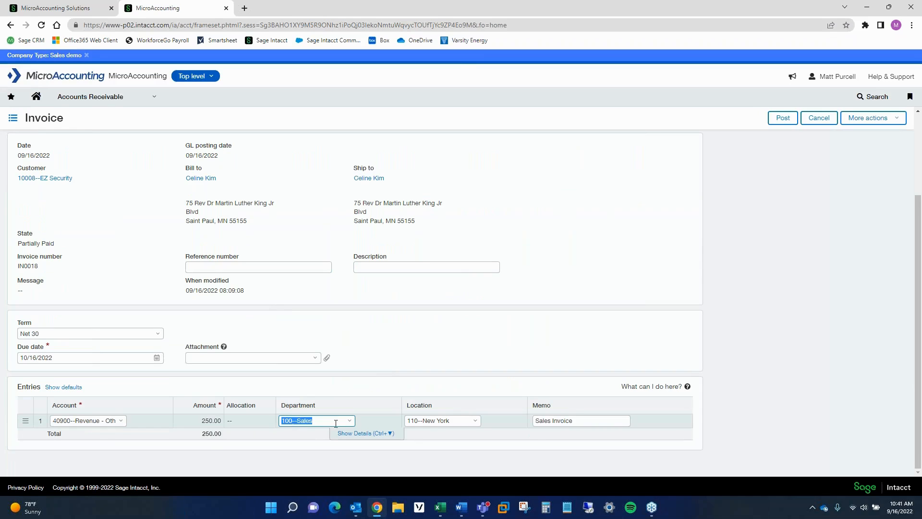
{"action": "left_click", "coordinate": [359, 433]}
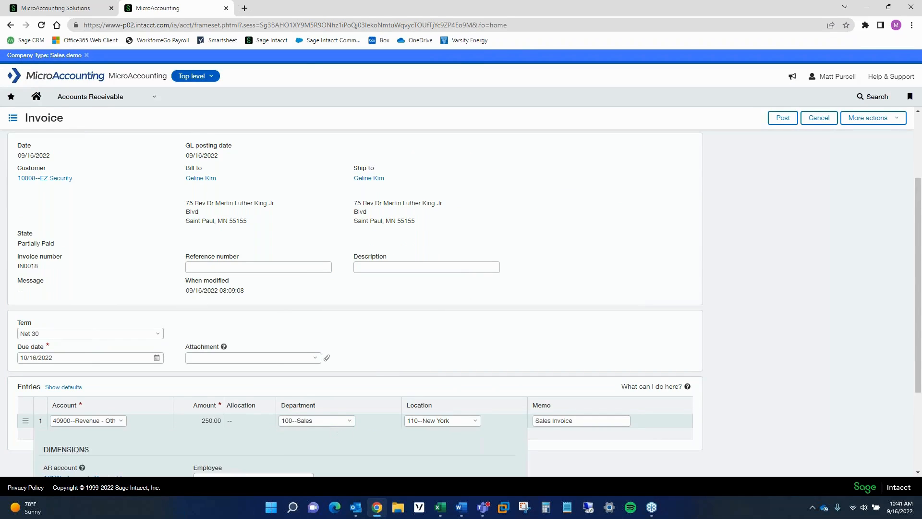
{"action": "left_click", "coordinate": [158, 362]}
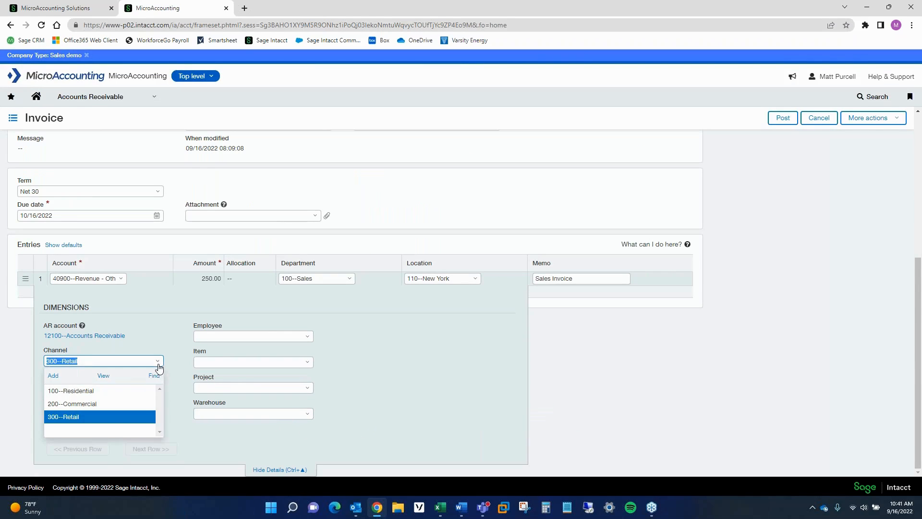
{"action": "left_click", "coordinate": [72, 392]}
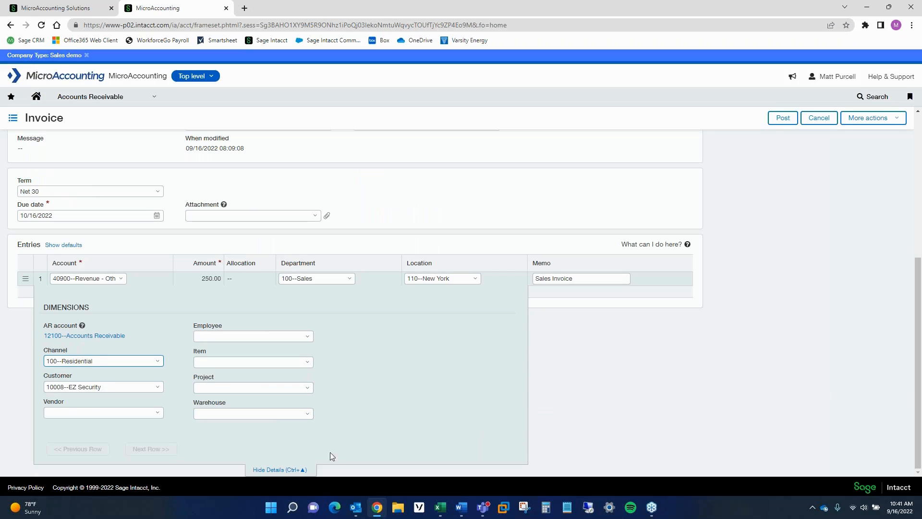
{"action": "left_click", "coordinate": [298, 469]}
{"action": "left_click", "coordinate": [488, 364]}
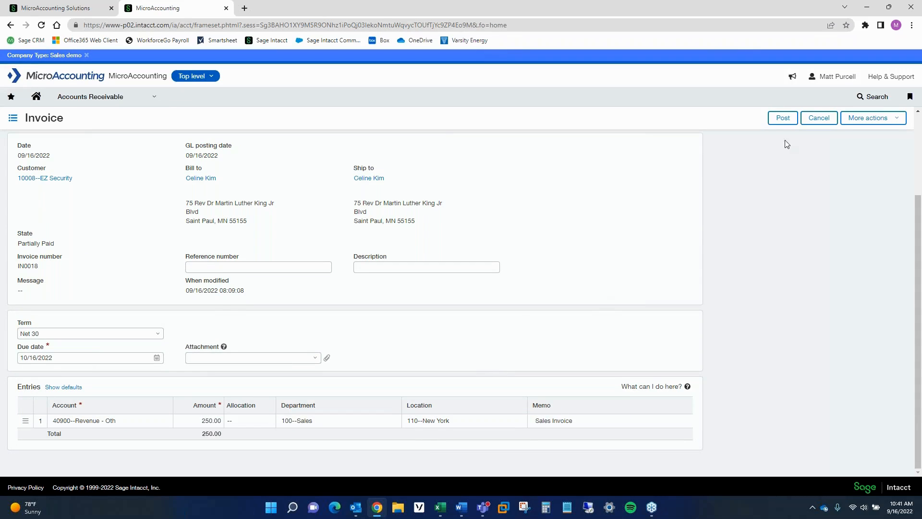
{"action": "left_click", "coordinate": [784, 120]}
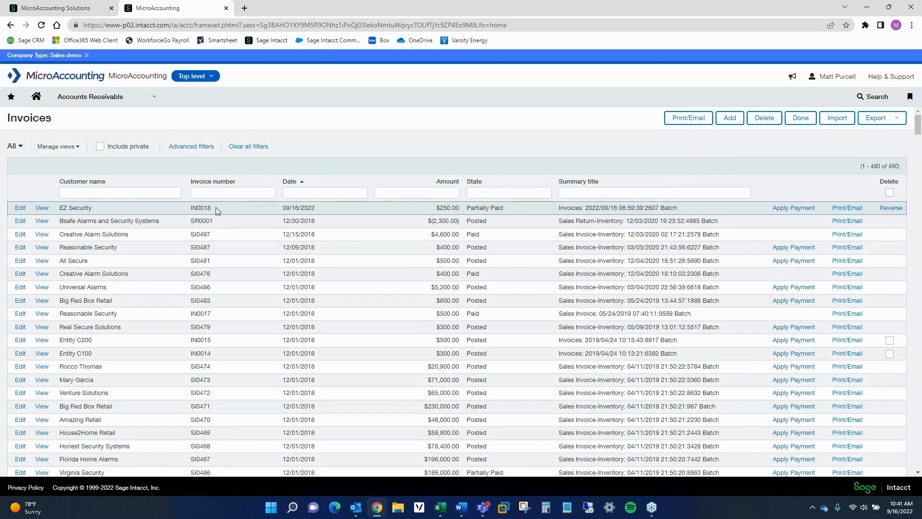
- Reopen EZ Security's invoice to check its payment status, and return to the invoice list
{"action": "left_click", "coordinate": [26, 210]}
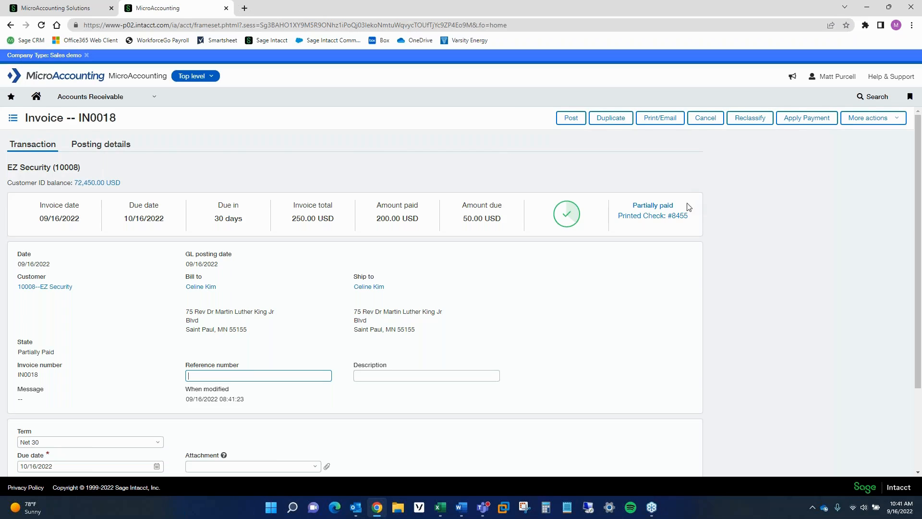
{"action": "left_click", "coordinate": [12, 119]}
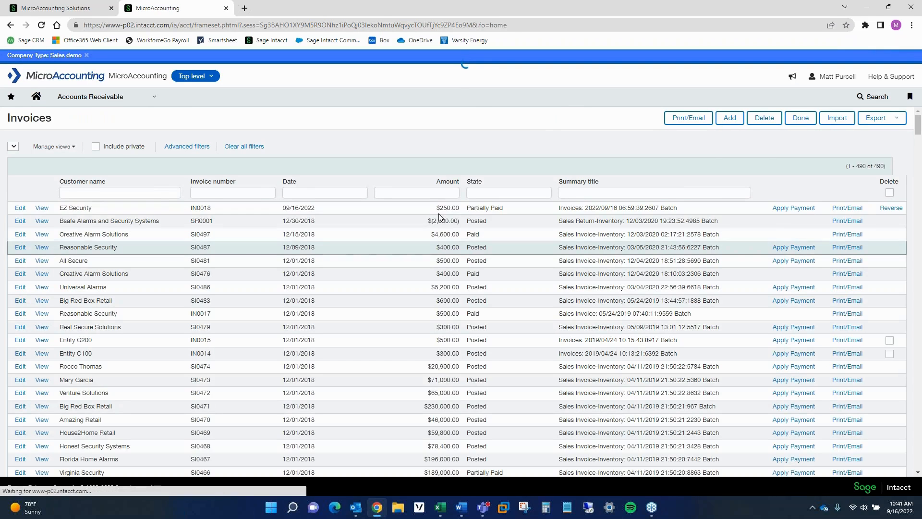